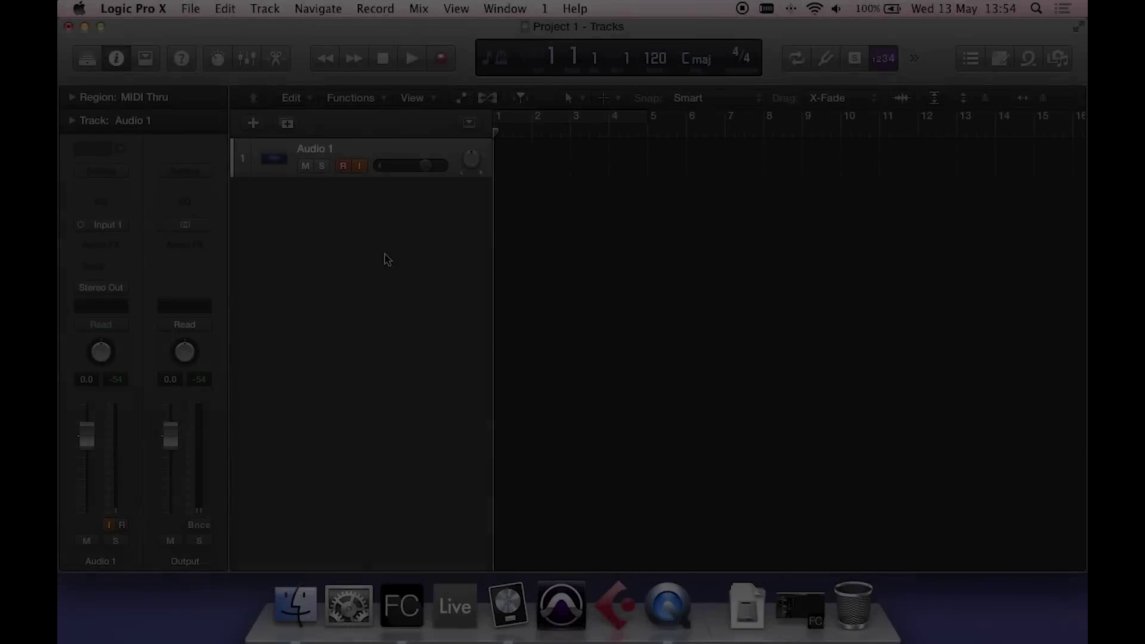
- Add a new audio track, Audio 2, and set its input to Input 2
left_click(265, 9)
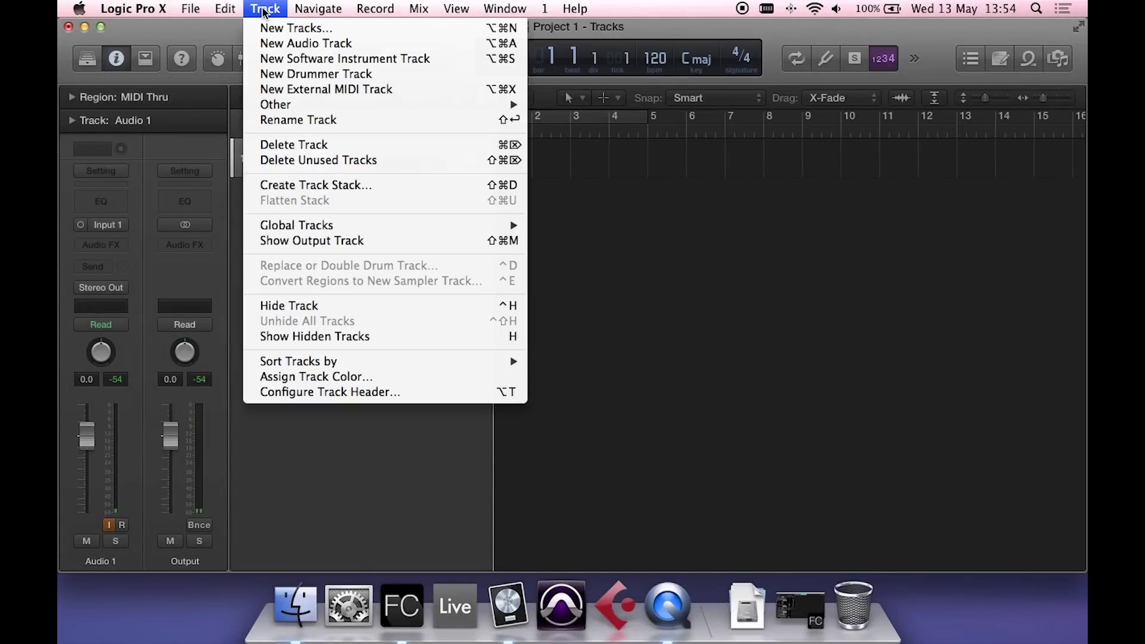
left_click(345, 43)
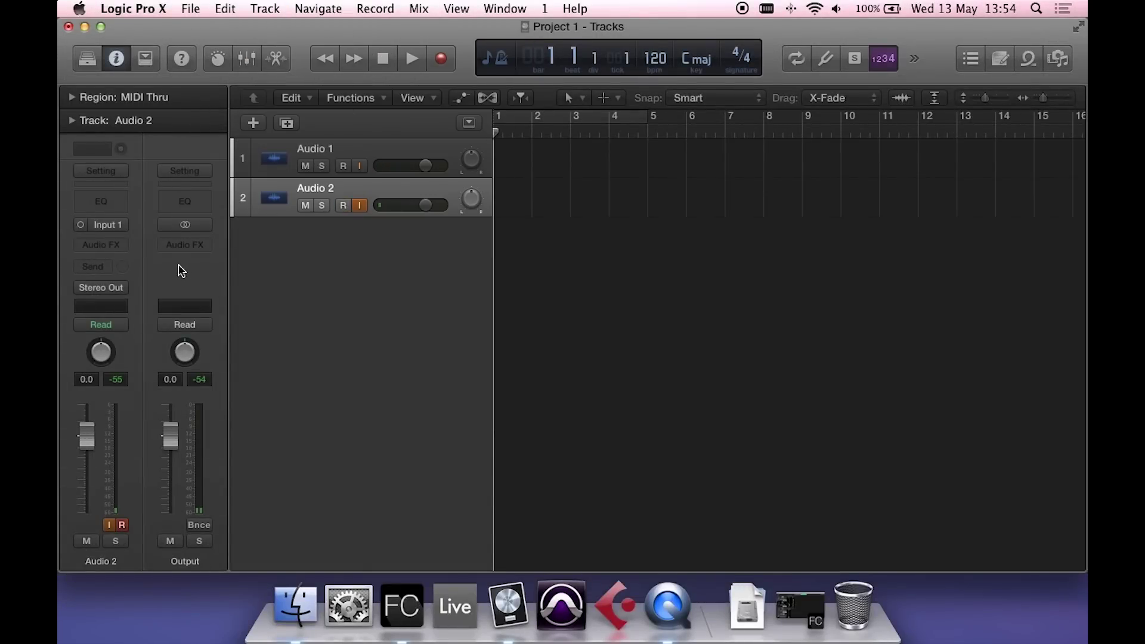
left_click(122, 227)
mouse_move(120, 269)
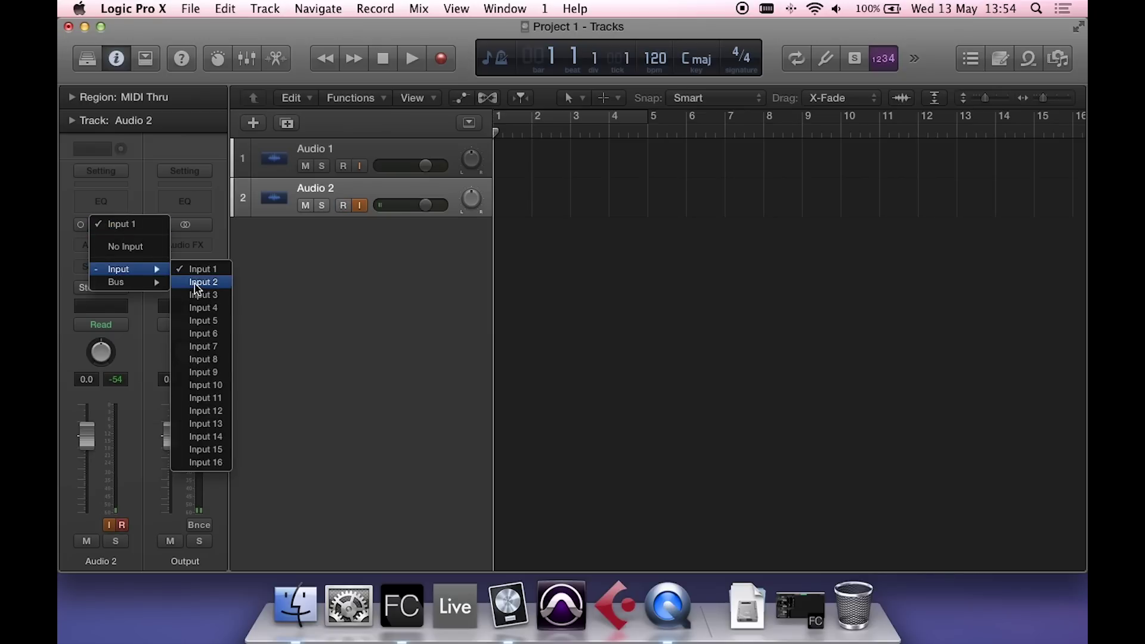
left_click(196, 283)
- Name Audio 1 'Guitar Mic' and Audio 2 'Guitar DI', then record on Guitar Mic
double_click(320, 150)
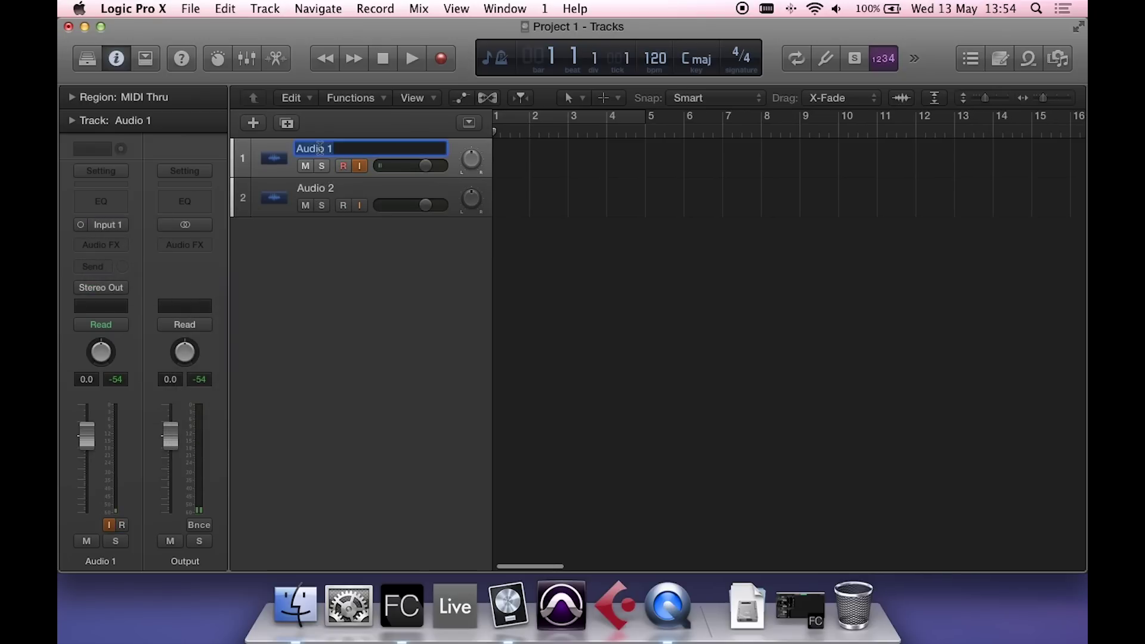
type("Guitar Mic")
left_click(334, 194)
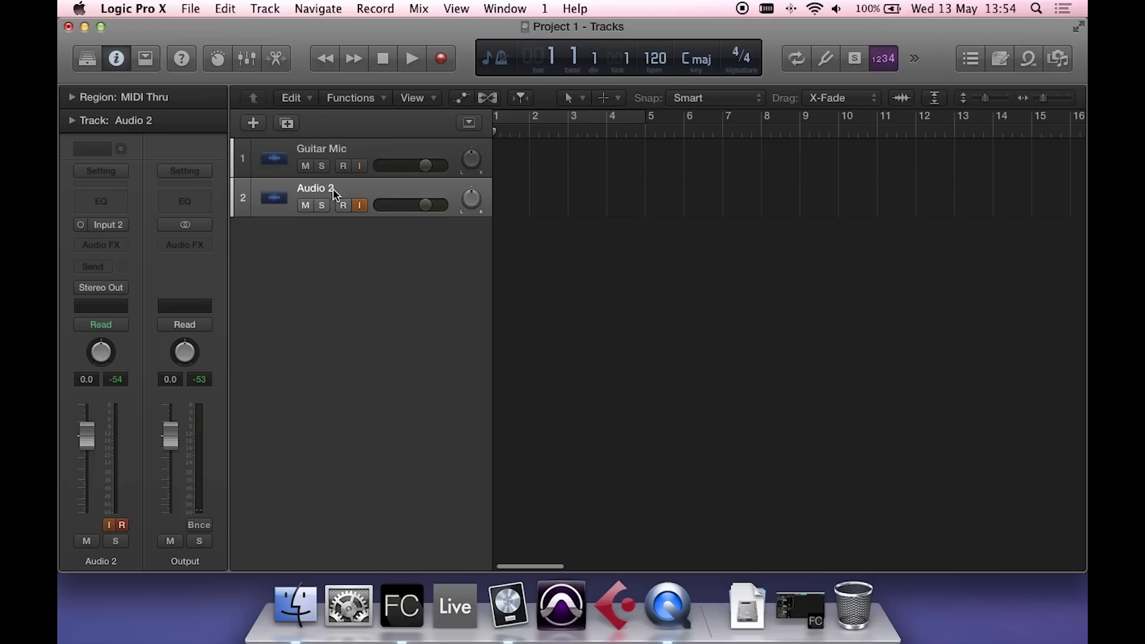
double_click(333, 188)
type("Guitar DI")
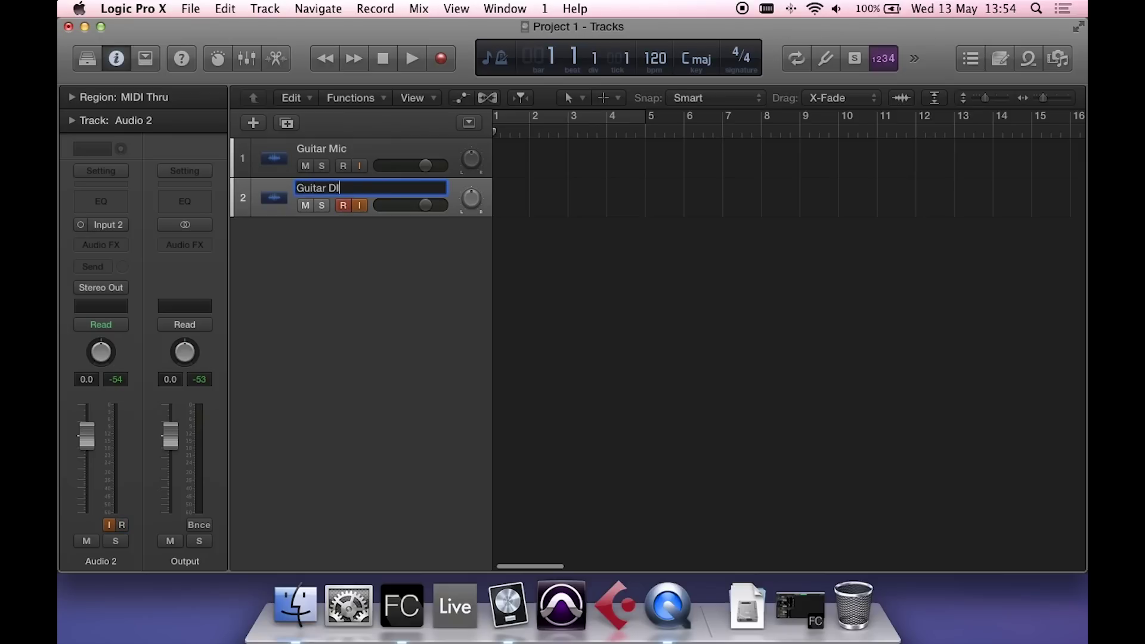
key("Return")
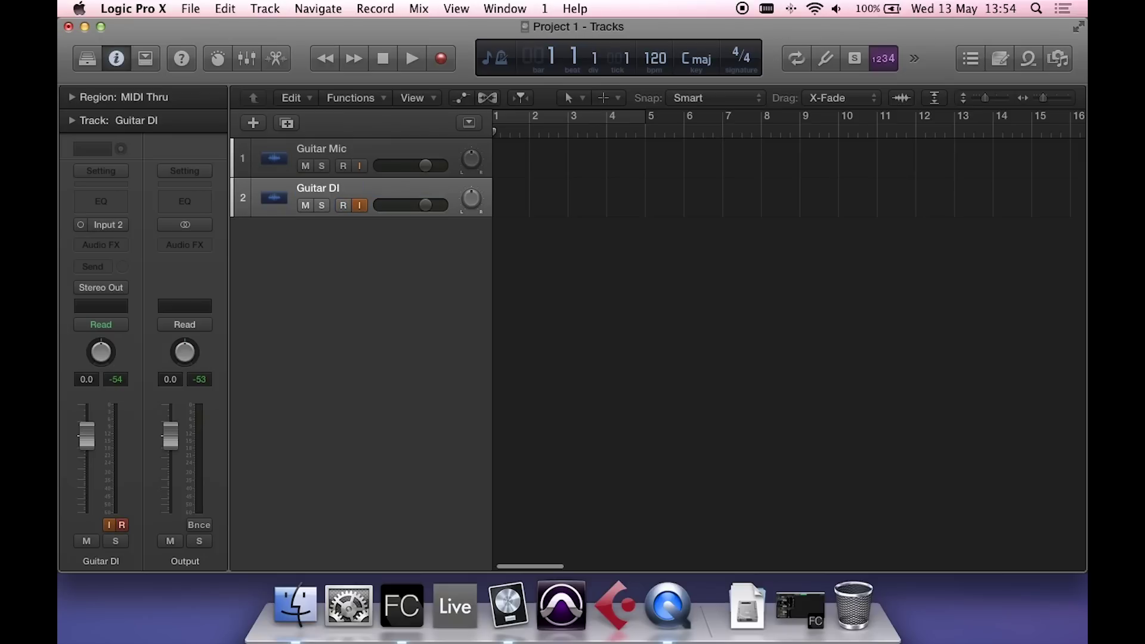
left_click(342, 167)
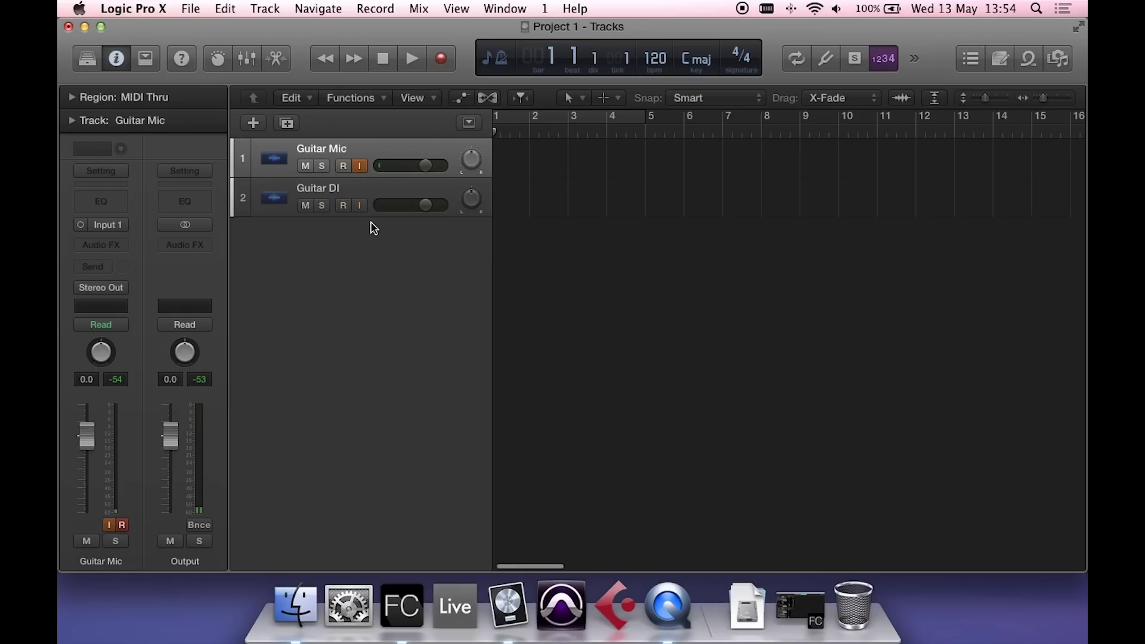
left_click(443, 59)
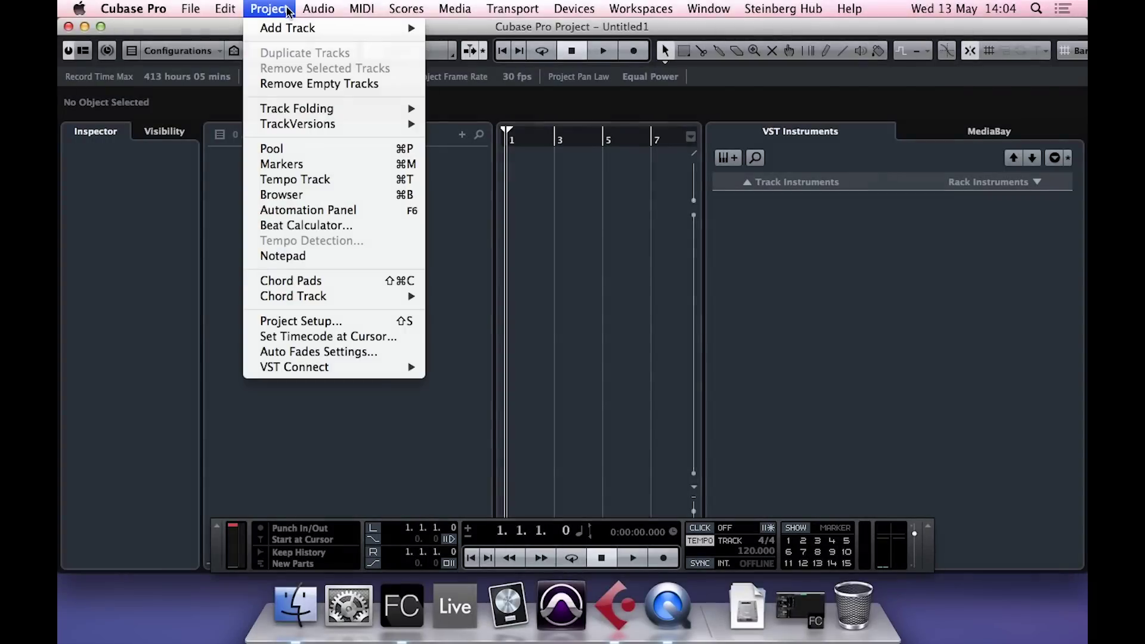
mouse_move(288, 28)
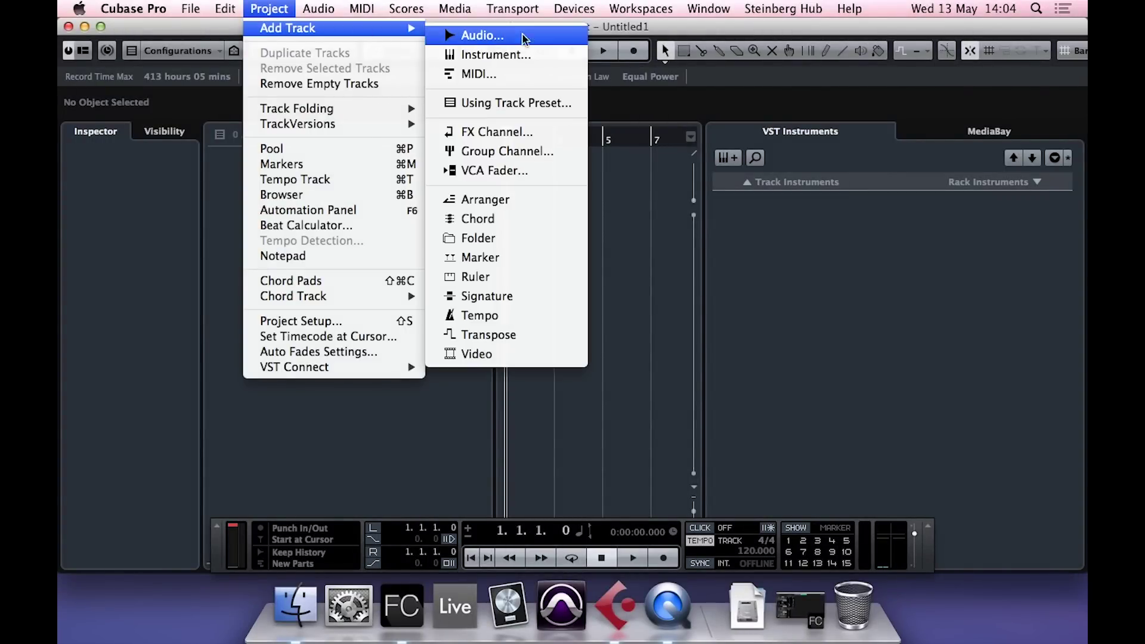
- Add two audio tracks with Mono configuration, creating Audio 01 and Audio 02
left_click(569, 38)
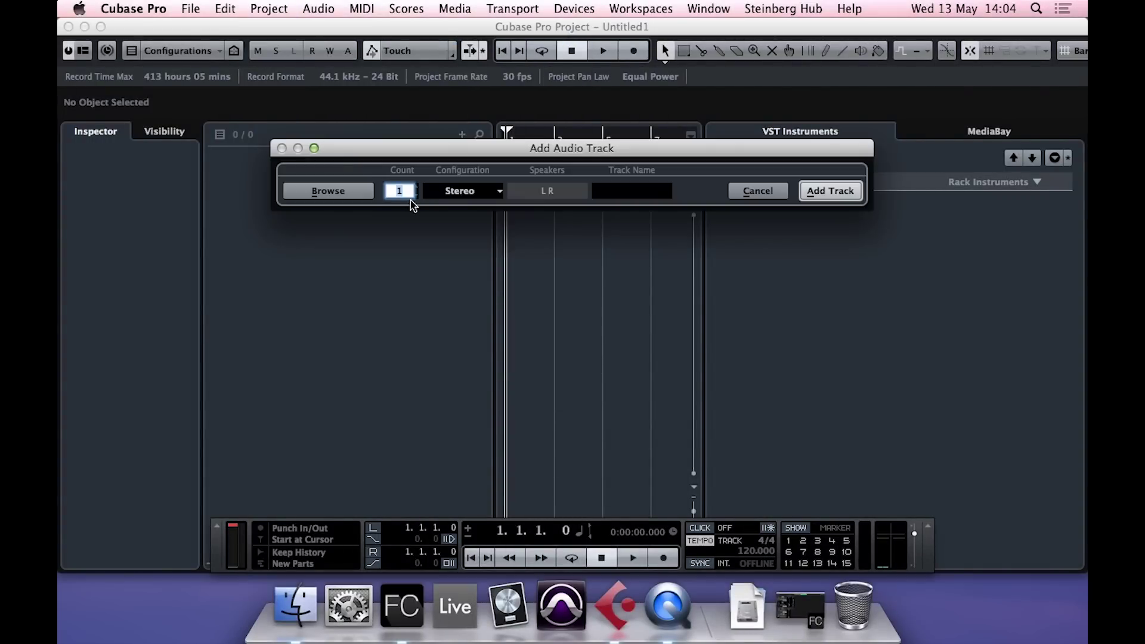
type("2")
left_click(493, 194)
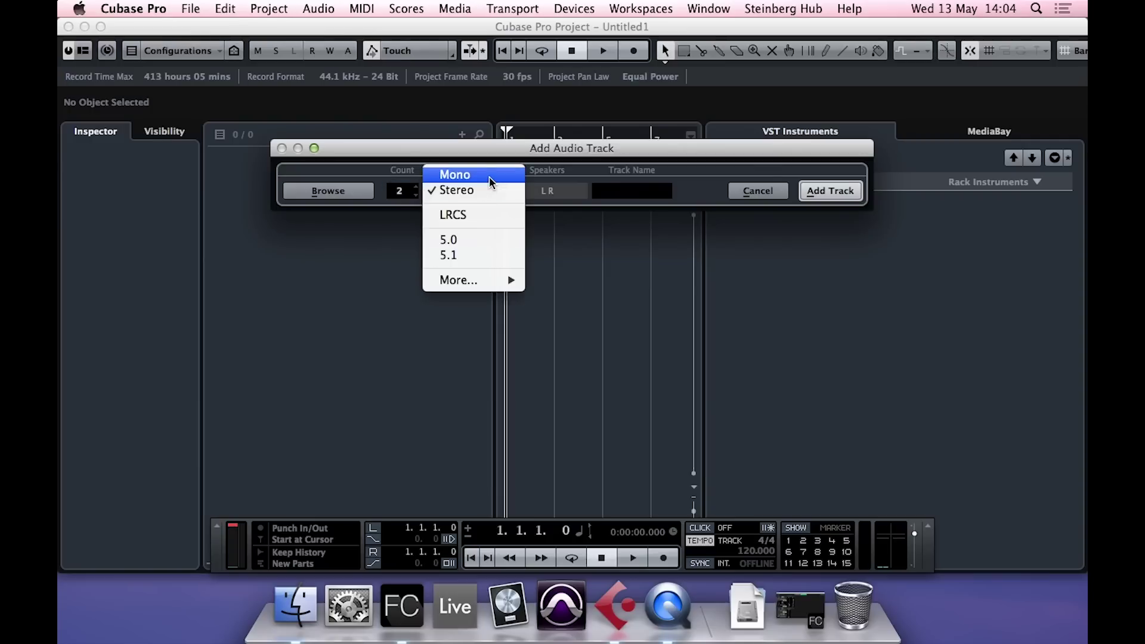
left_click(490, 176)
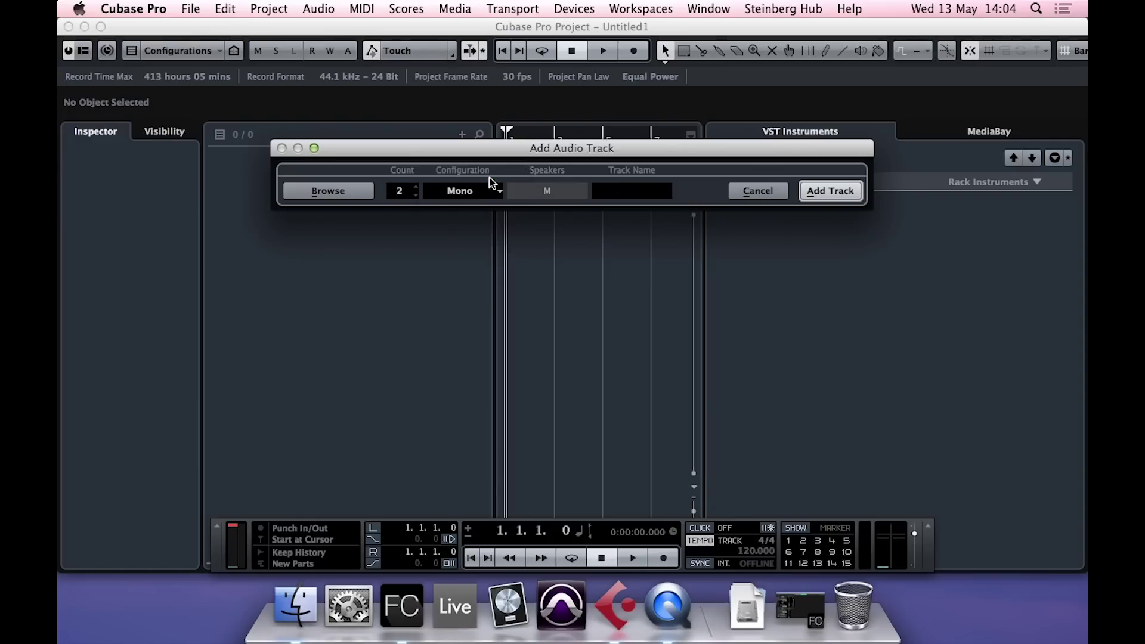
left_click(820, 192)
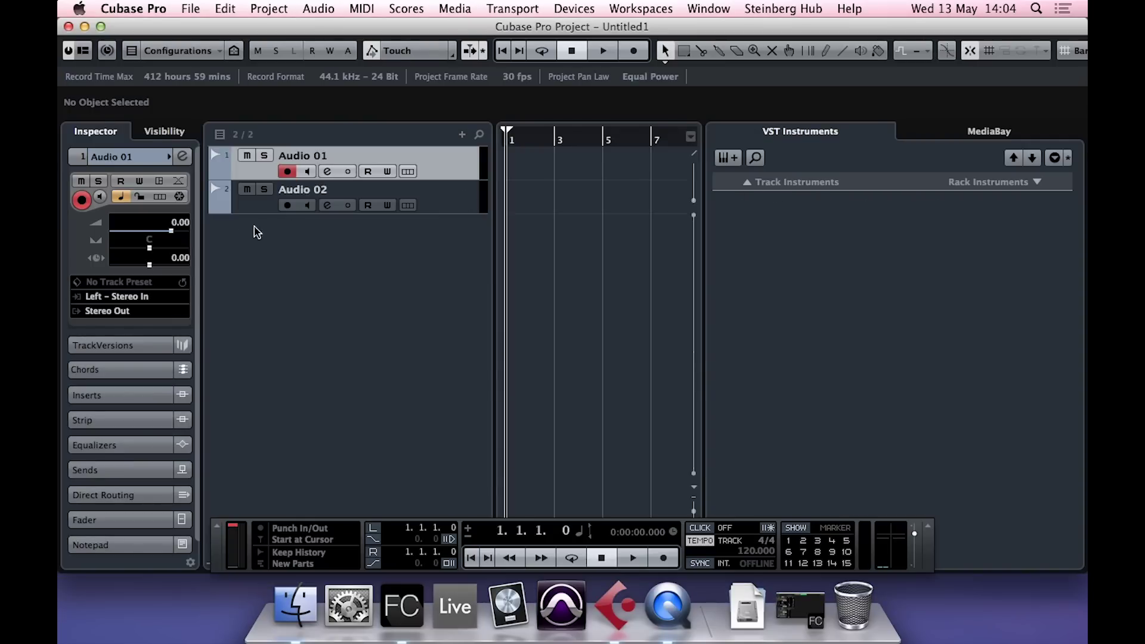
- Rename Audio 01 to 'Guitar Mic' and Audio 02 to 'Guitar DI'
double_click(331, 155)
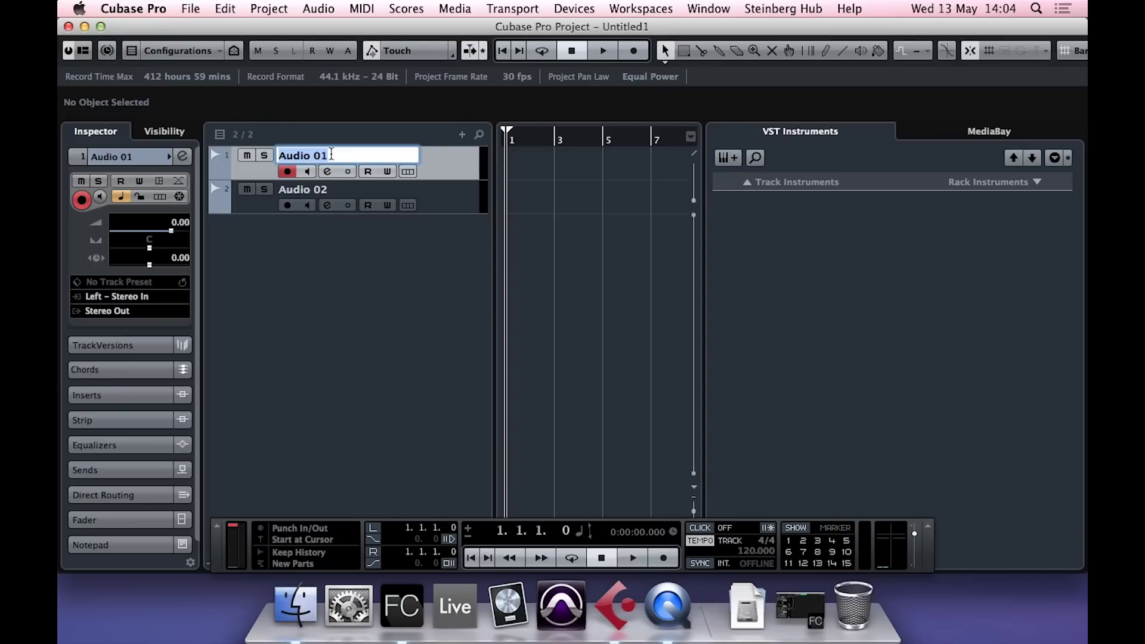
type("Guitar Mic")
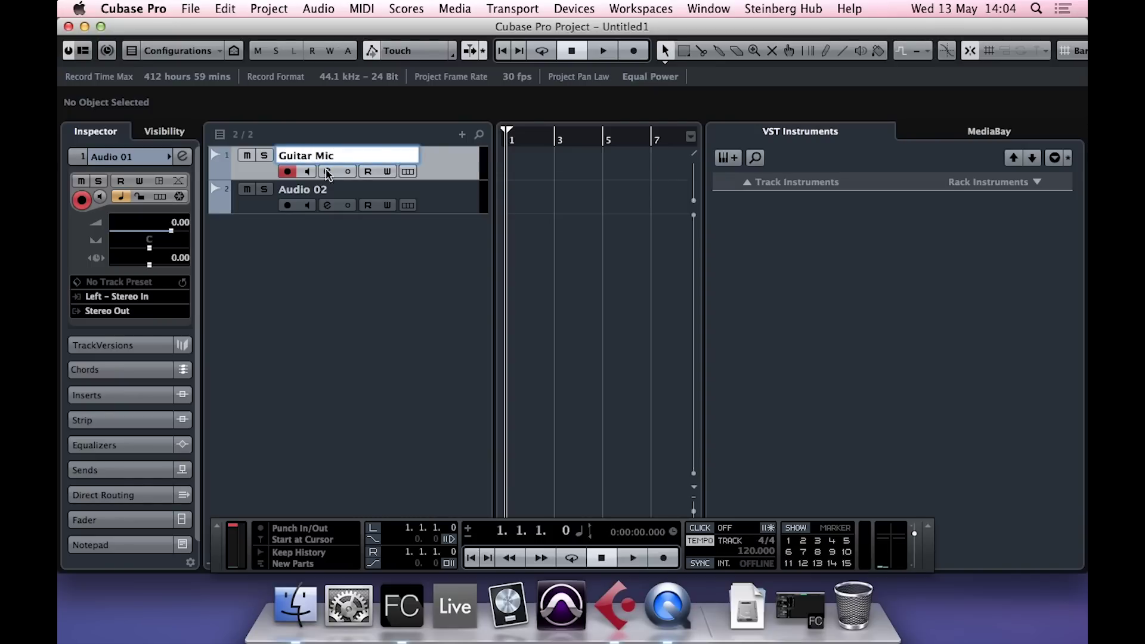
double_click(322, 189)
type("Guitar DI")
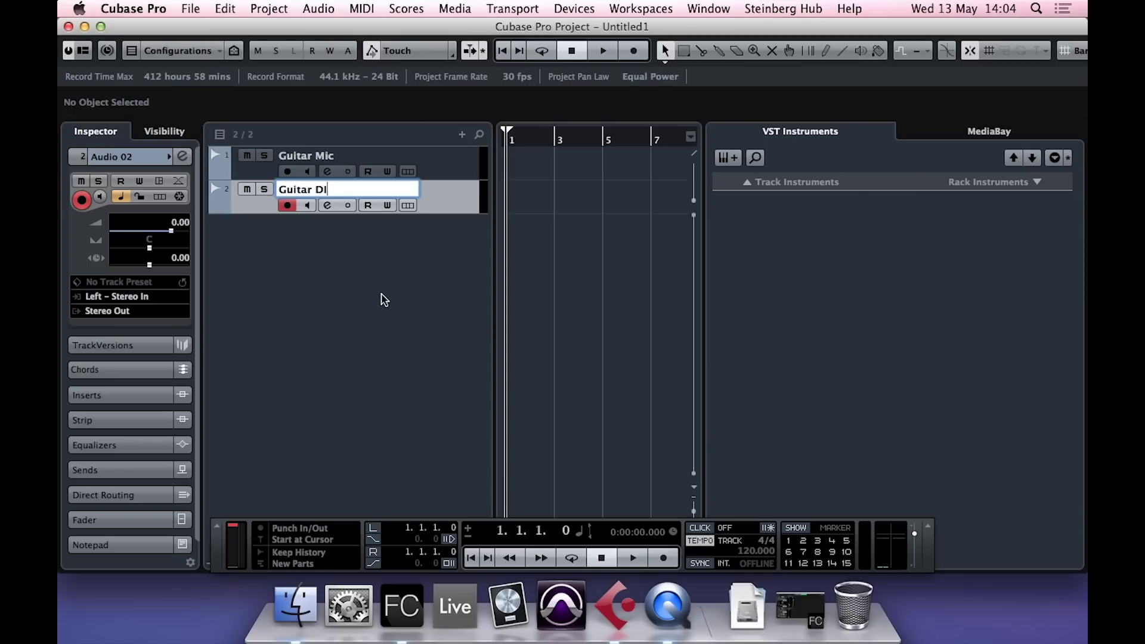
key("Return")
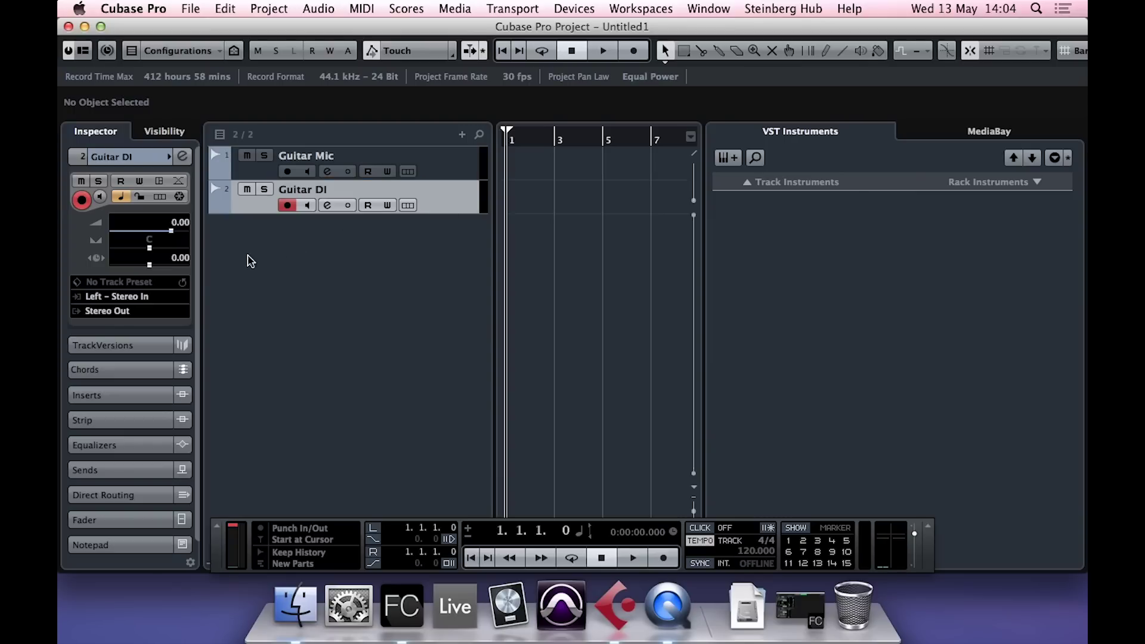
- Route Guitar DI to Right - Stereo In and Guitar Mic to Left, then record
left_click(157, 299)
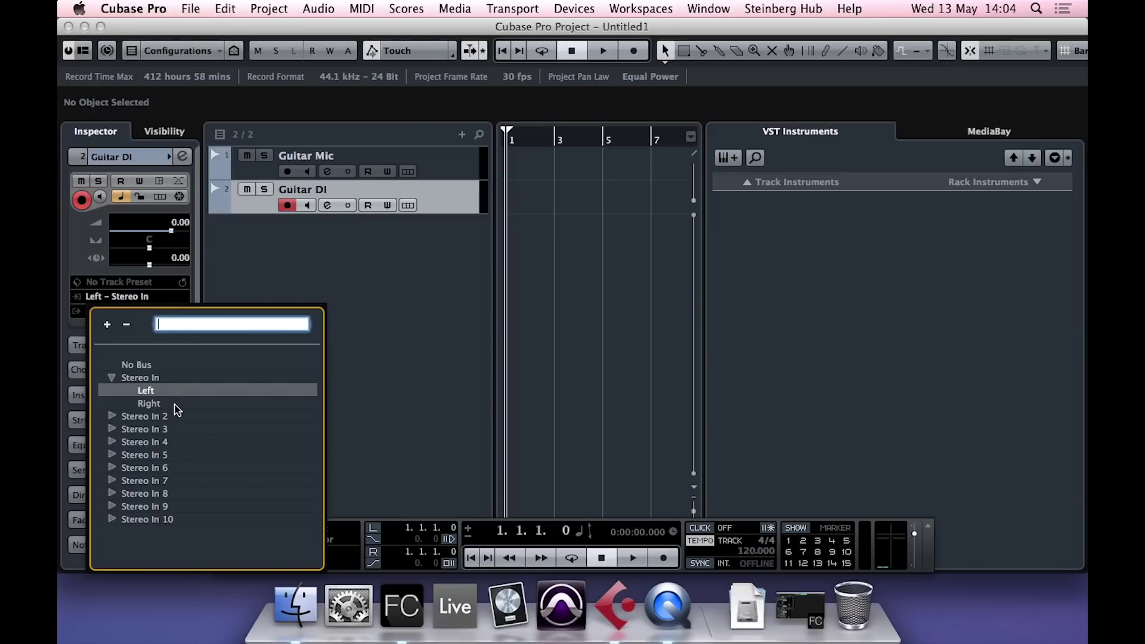
left_click(154, 403)
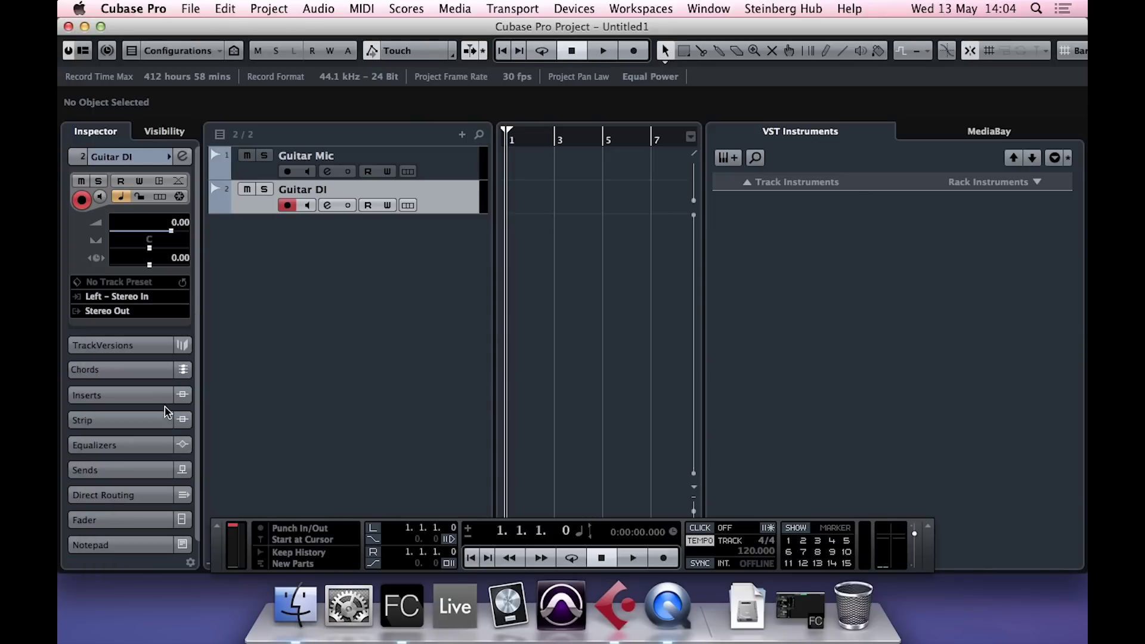
left_click(446, 176)
left_click(153, 298)
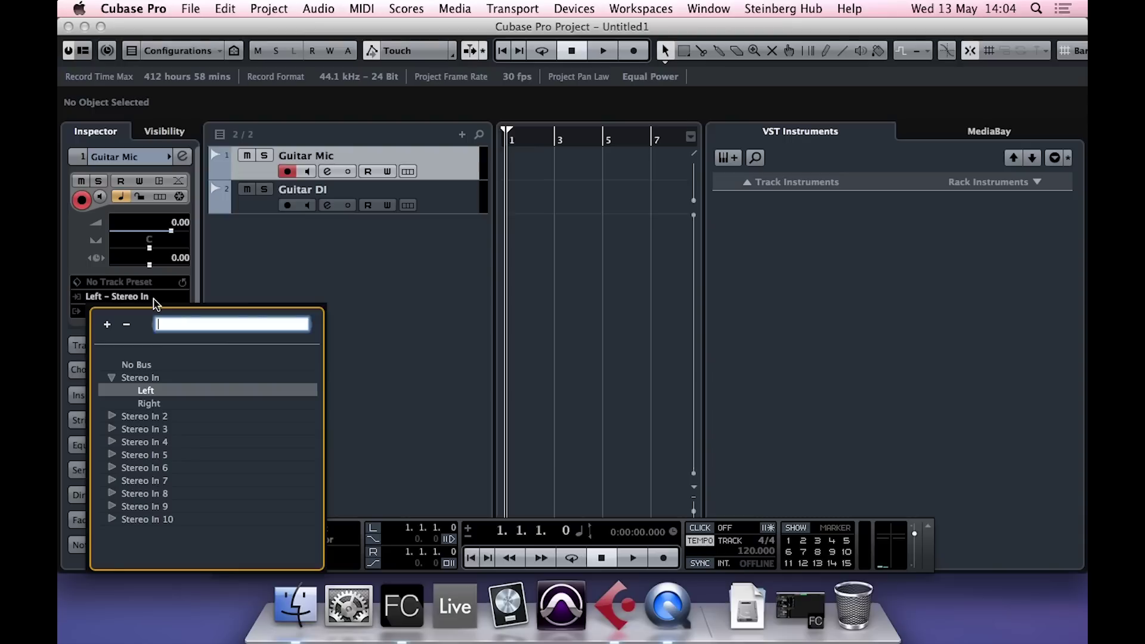
left_click(167, 395)
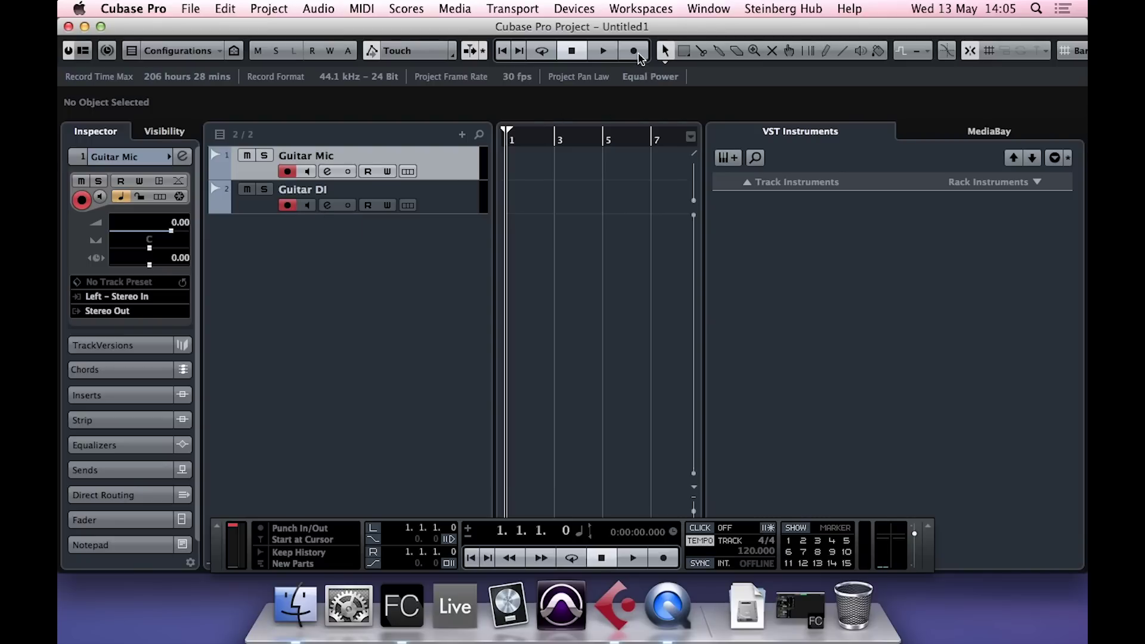
left_click(635, 53)
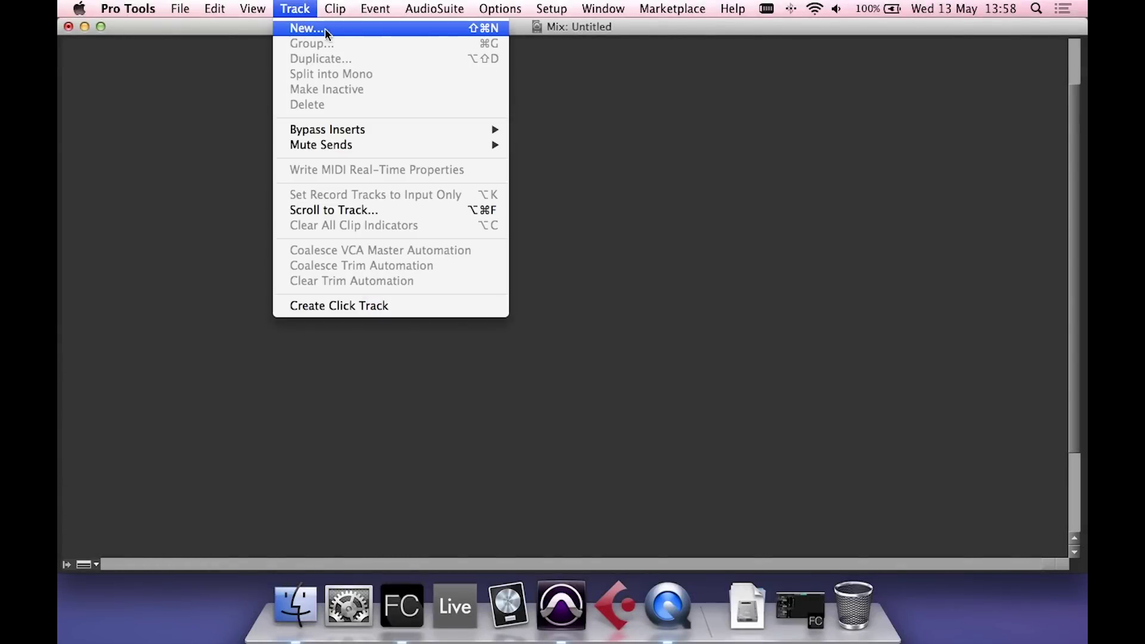
- Open Pro Tools' New Tracks dialog
left_click(364, 34)
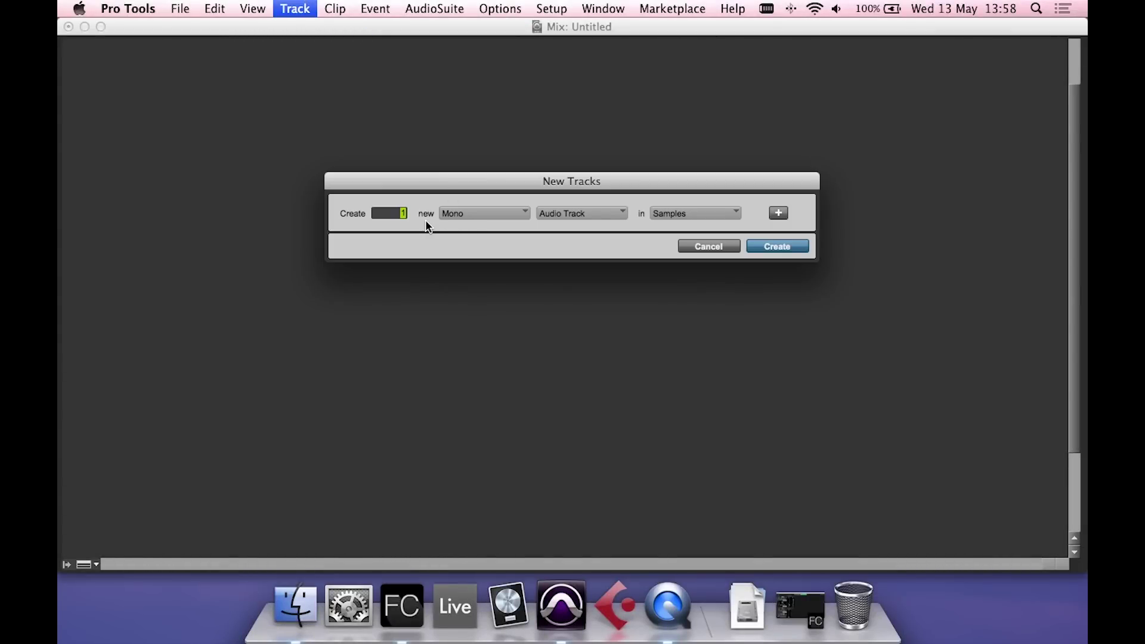
- Create the two mono audio tracks and assign them inputs In 1 and In 2
left_click(784, 244)
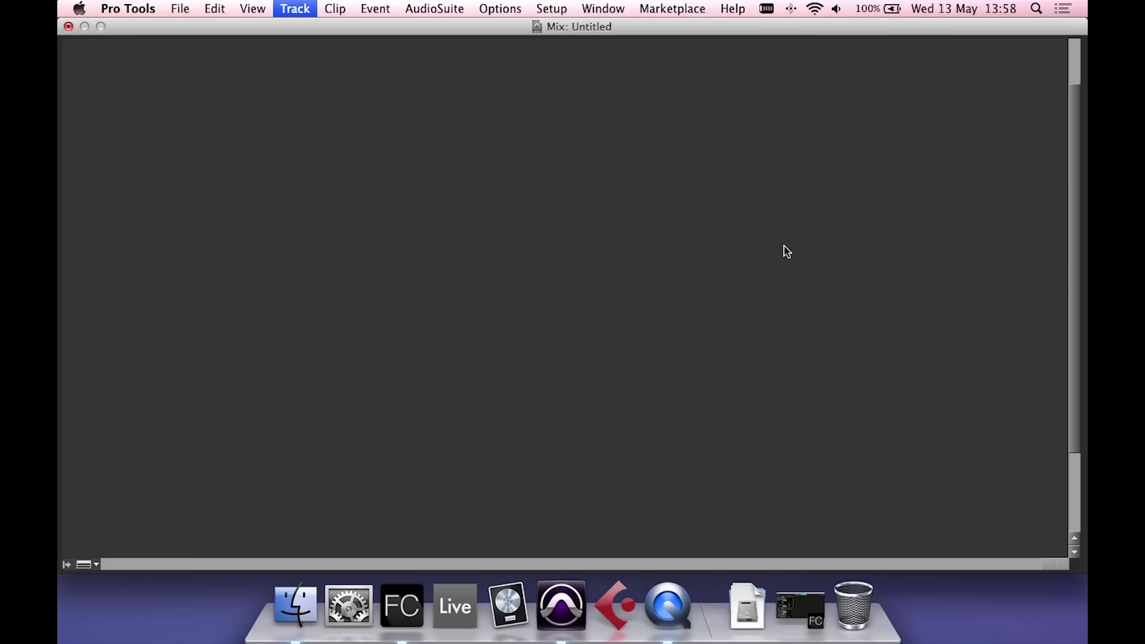
left_click(106, 175)
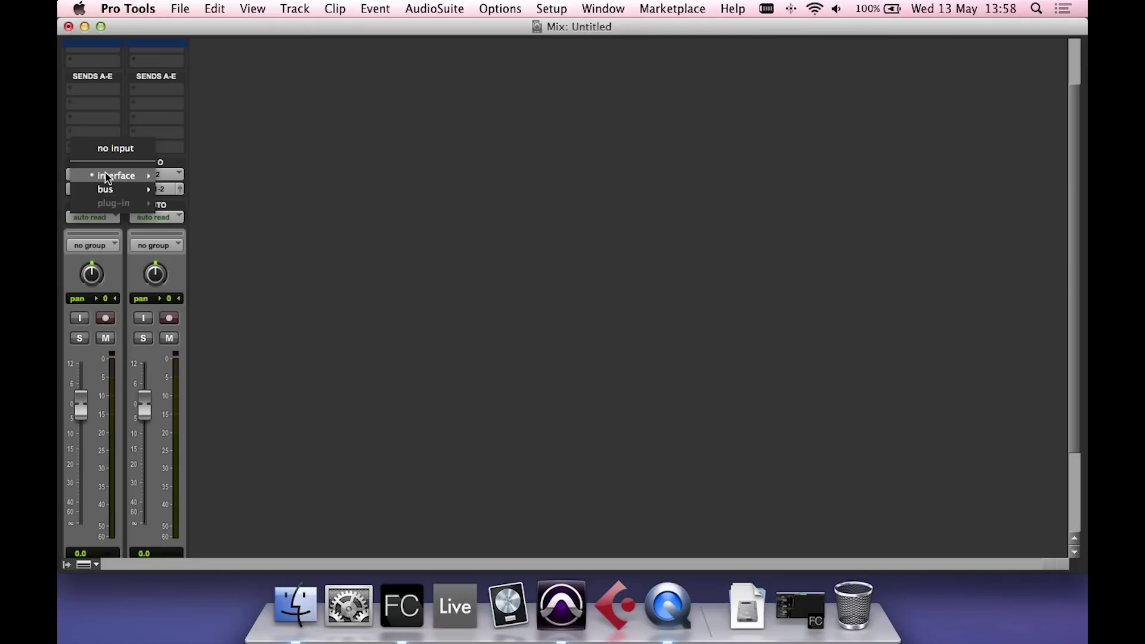
left_click(246, 185)
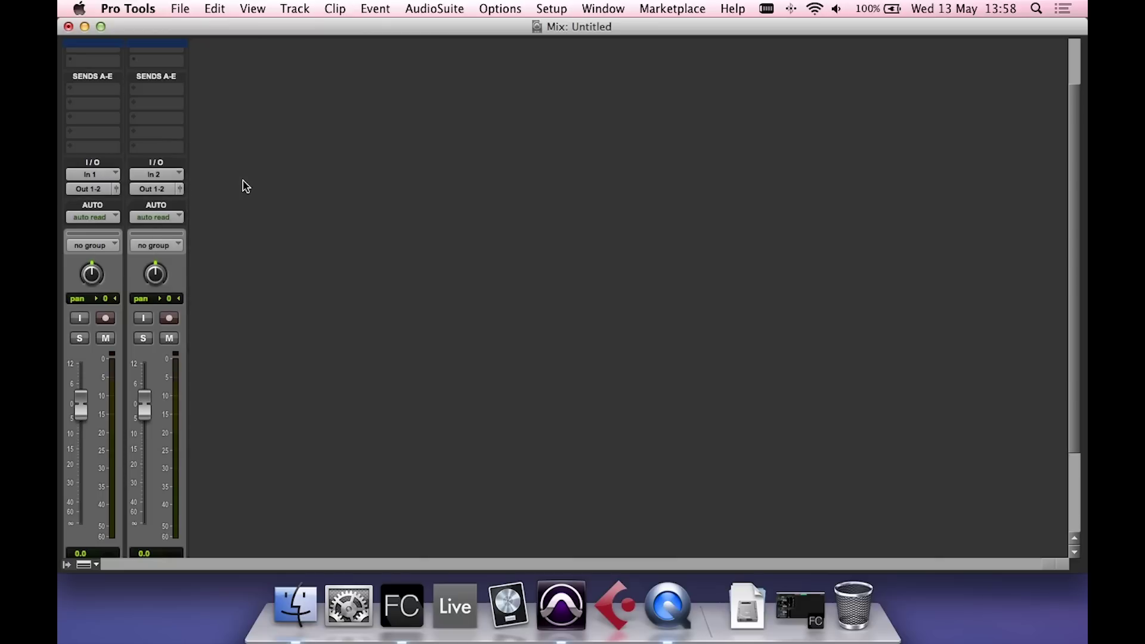
left_click(173, 175)
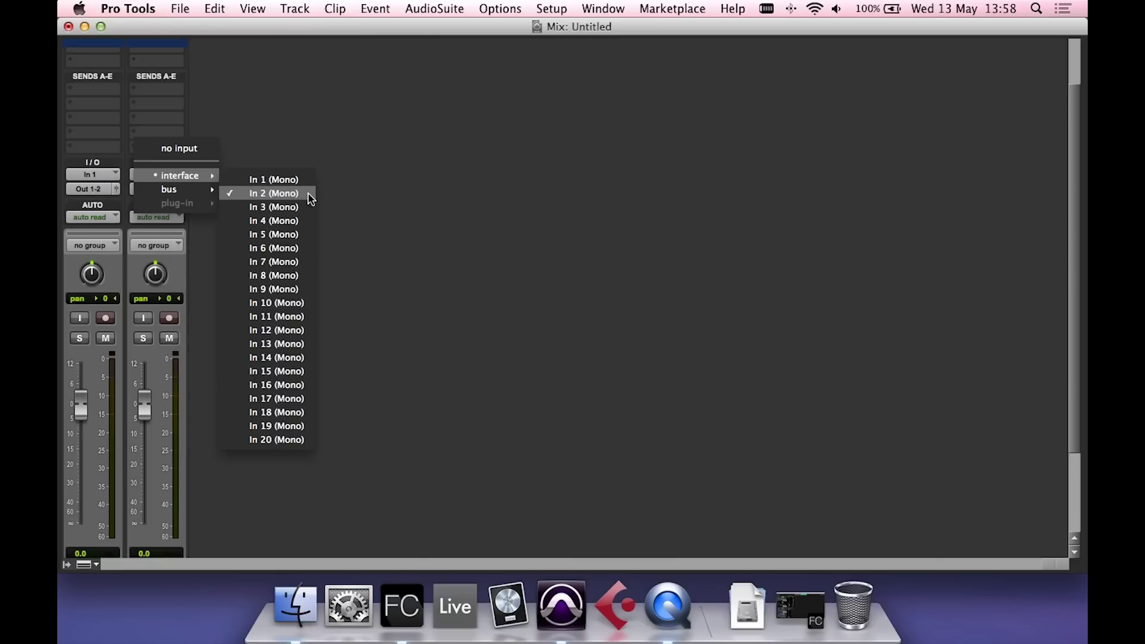
left_click(302, 194)
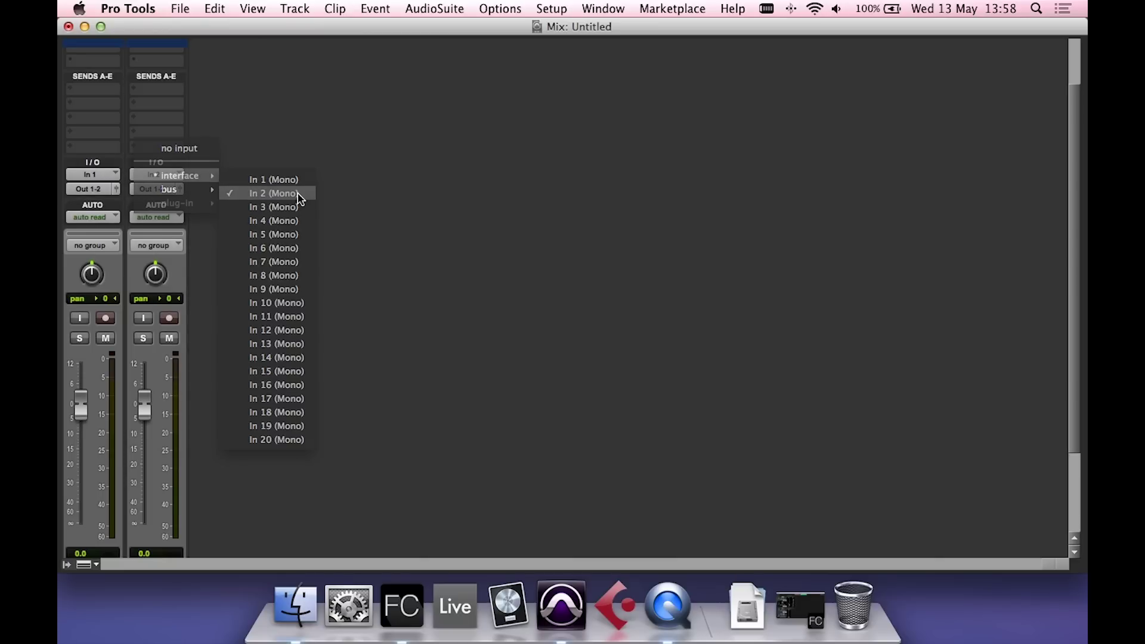
- Enable input monitoring and record-arm on both tracks
left_click(80, 319)
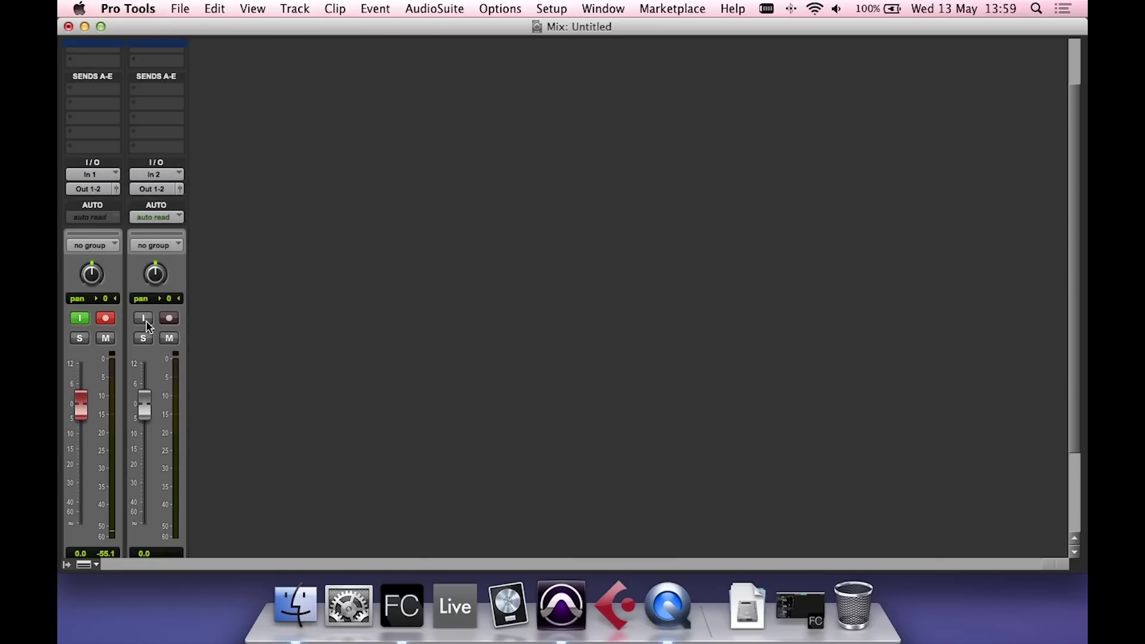
left_click(144, 318)
left_click(169, 318)
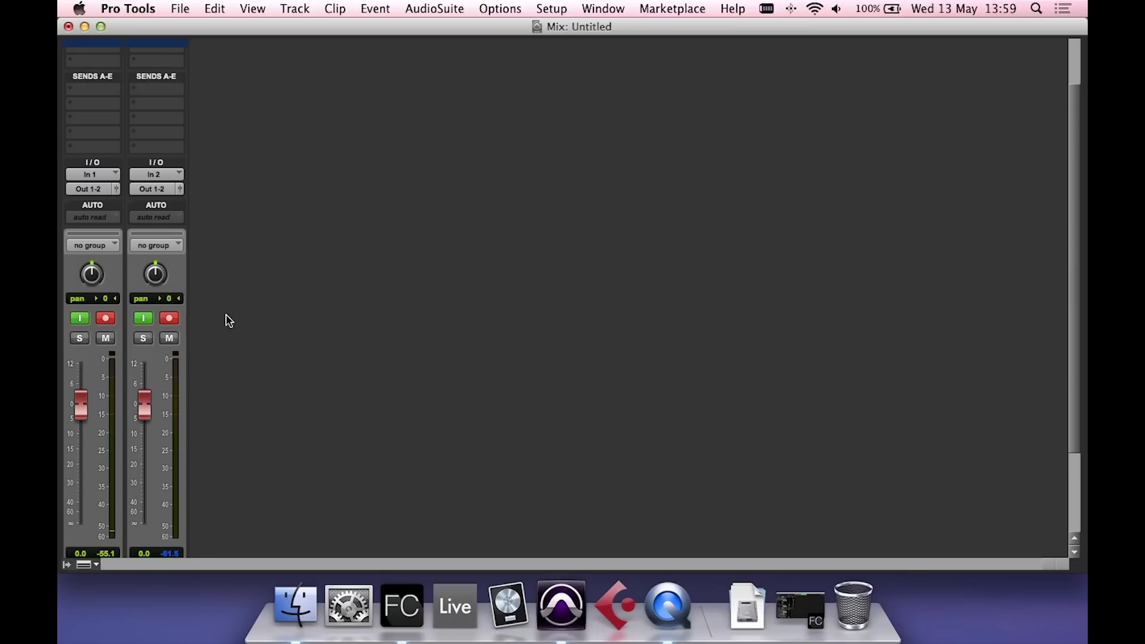
- Switch to the Edit window and start recording onto both armed tracks
left_click(608, 8)
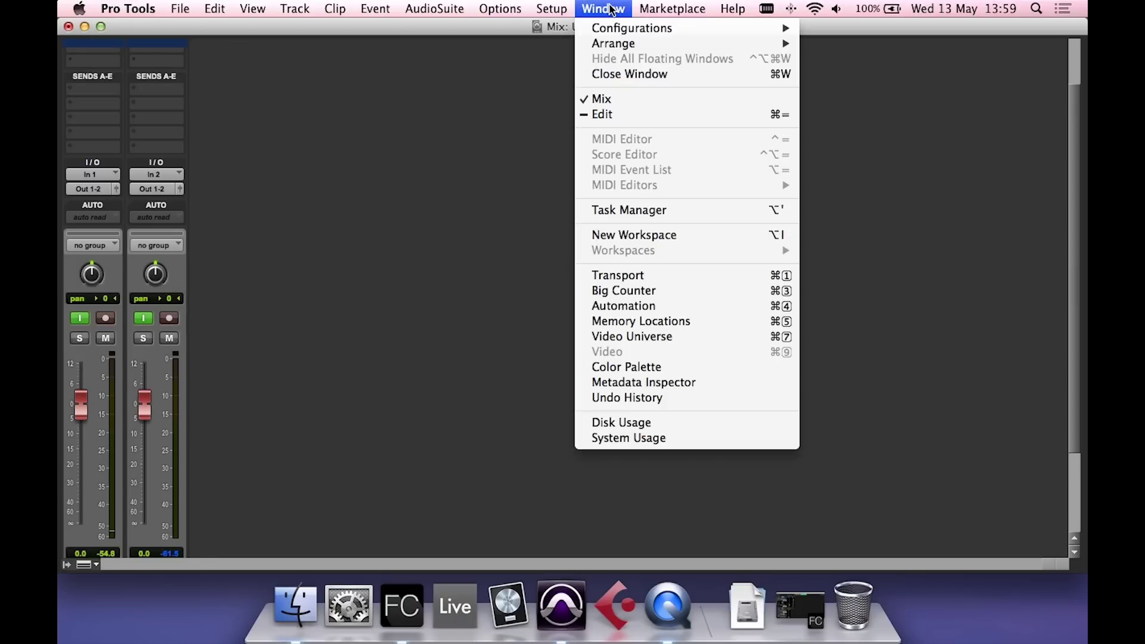
left_click(610, 115)
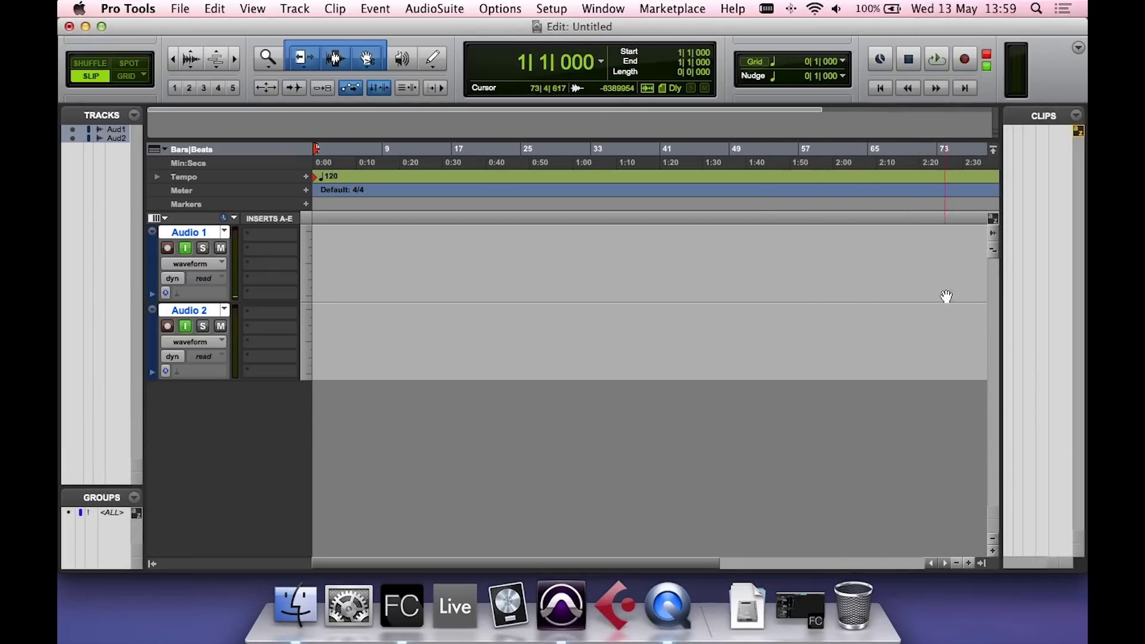
left_click(964, 59)
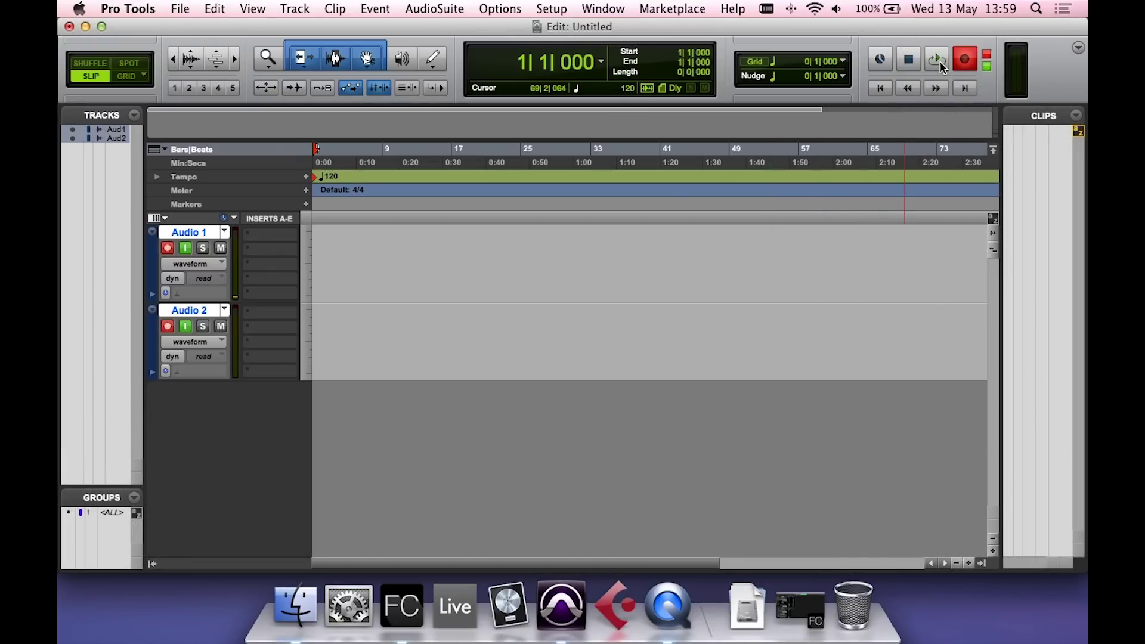
left_click(935, 59)
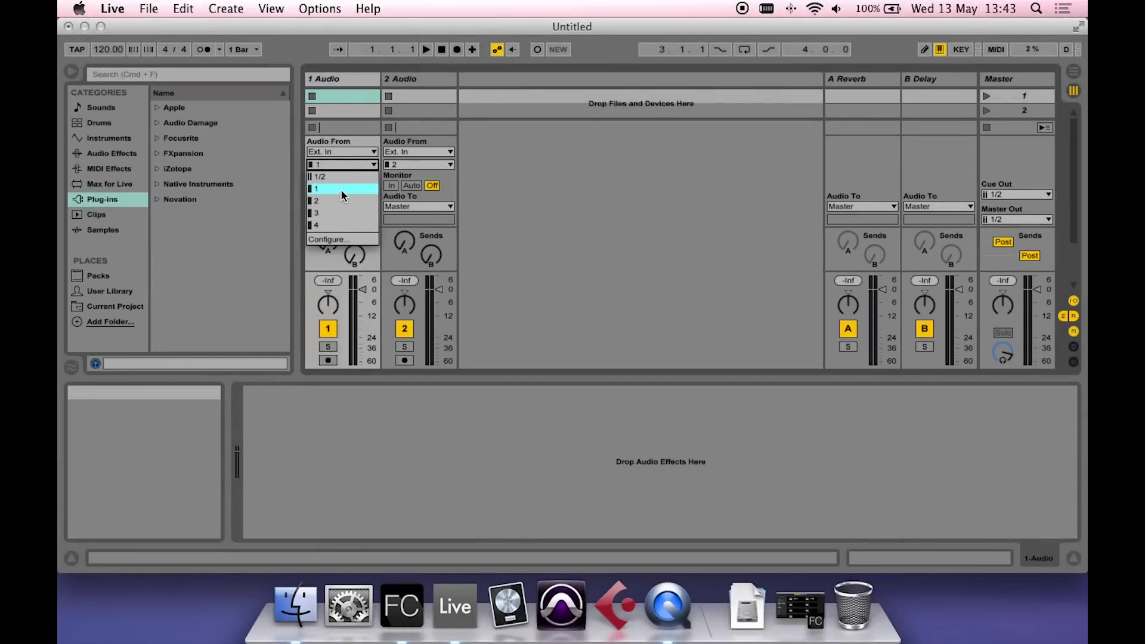
- Set track 1's input to channel 1 and track 2's to Ext. In channel 2
left_click(340, 189)
left_click(430, 153)
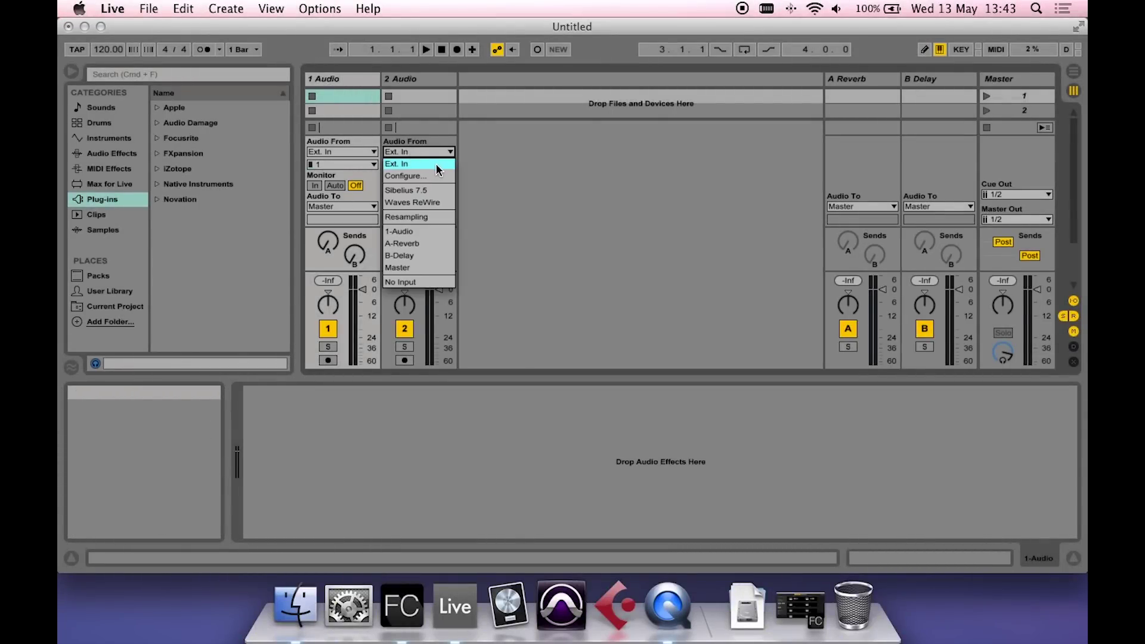
left_click(435, 163)
left_click(435, 164)
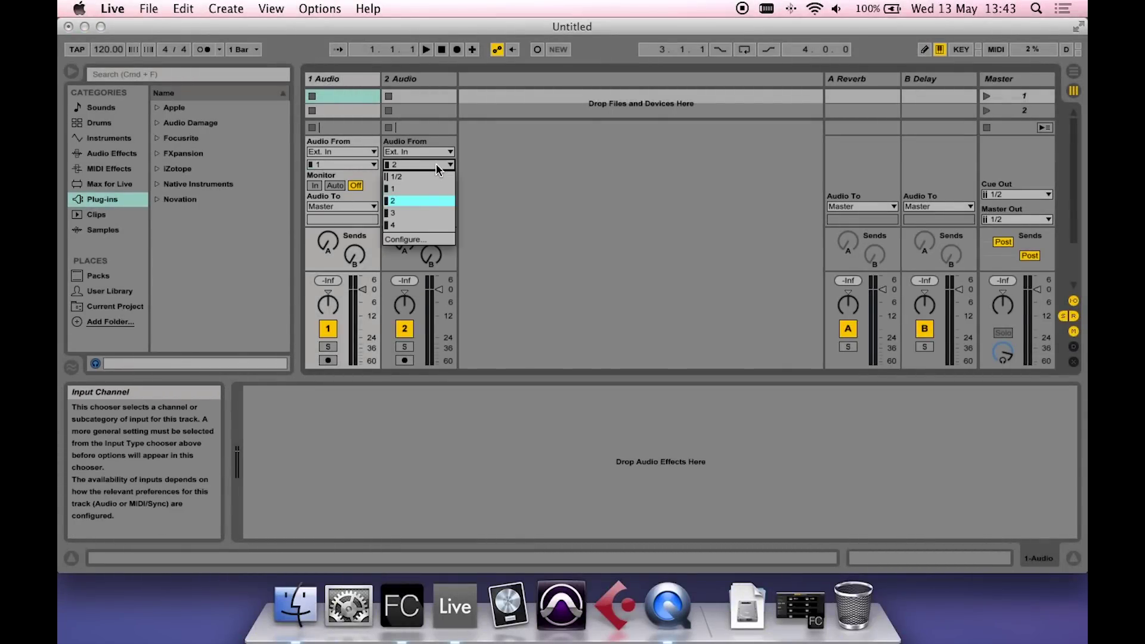
left_click(426, 200)
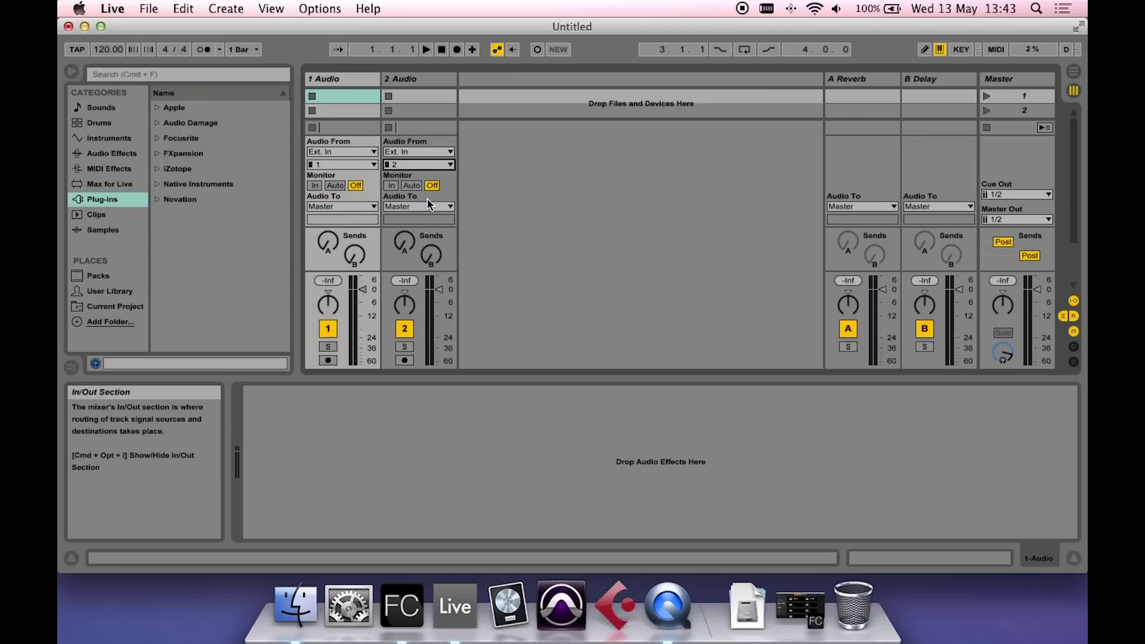
left_click(346, 78)
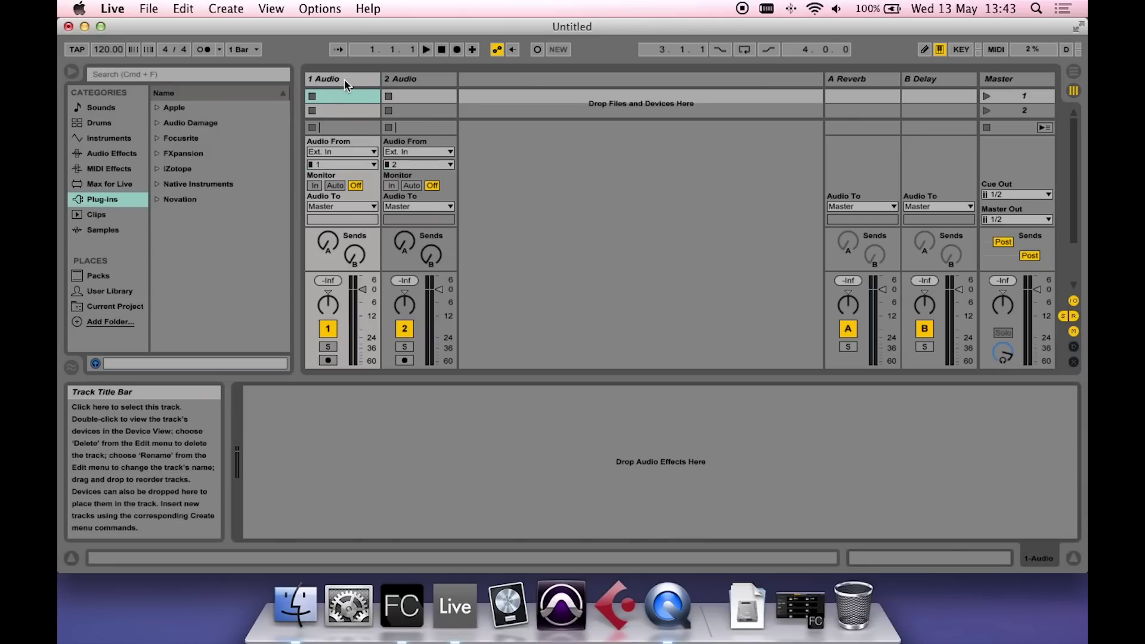
- Rename the first audio track 'Guitar Mic'
right_click(344, 79)
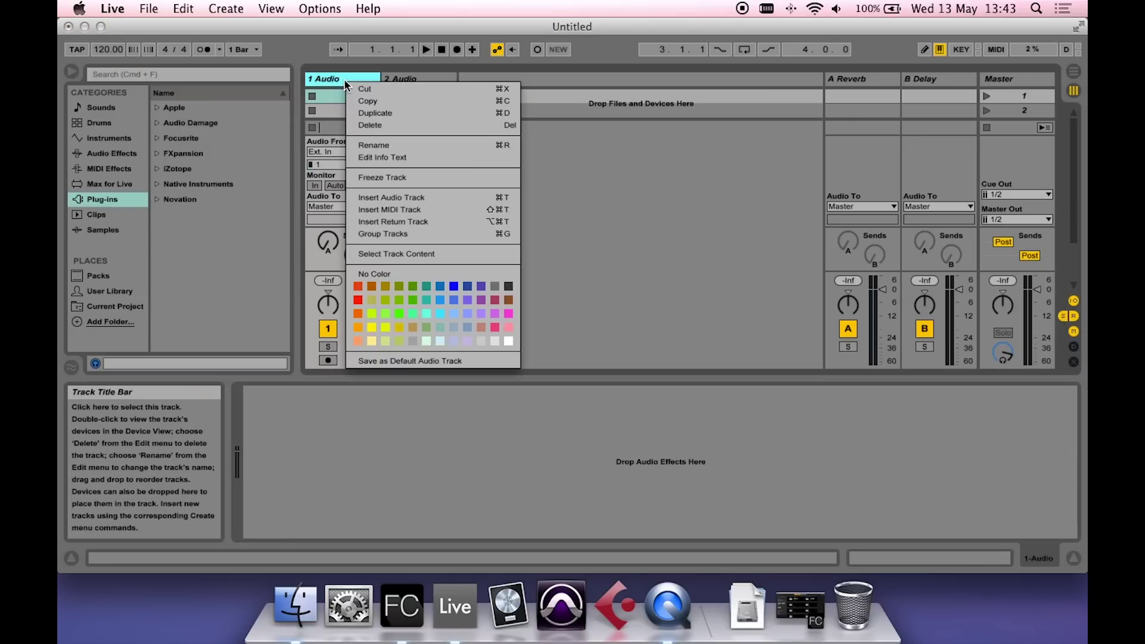
left_click(386, 145)
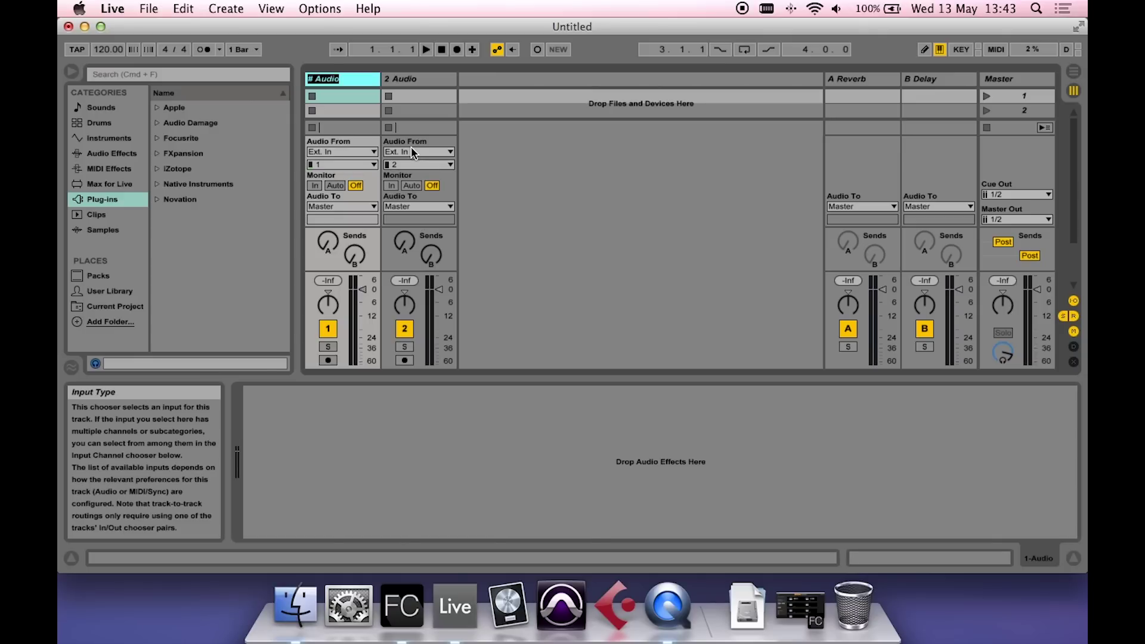
type("Guitar")
type(" Mic")
key("Return")
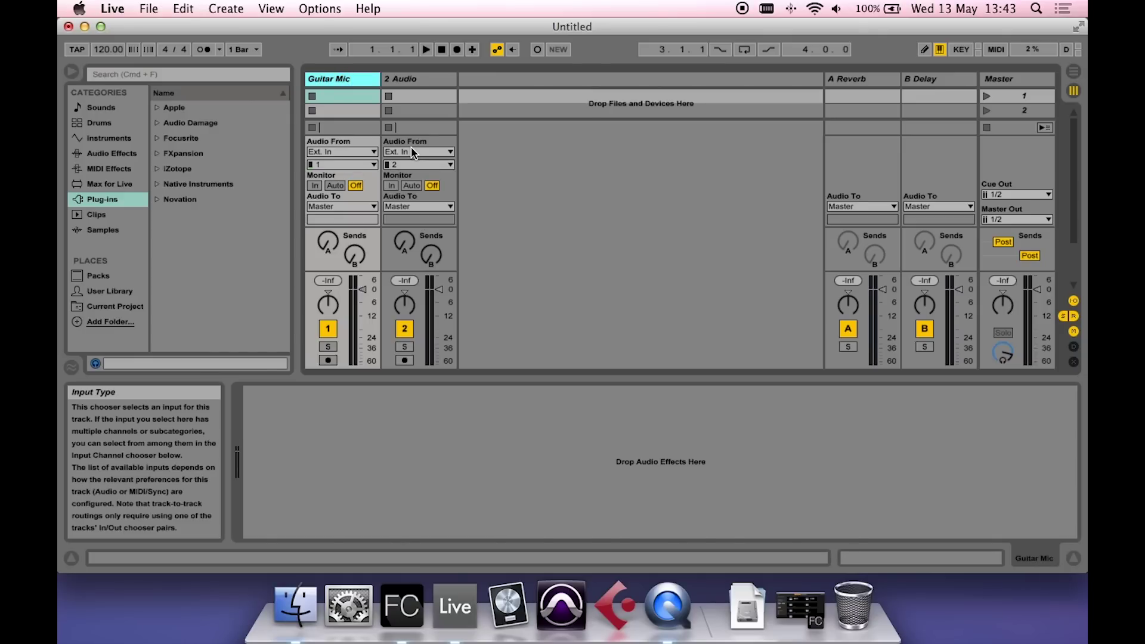
scroll(411, 147, "down", 3)
- Select the second audio track and start renaming it to 'Guitar DI'
left_click(415, 77)
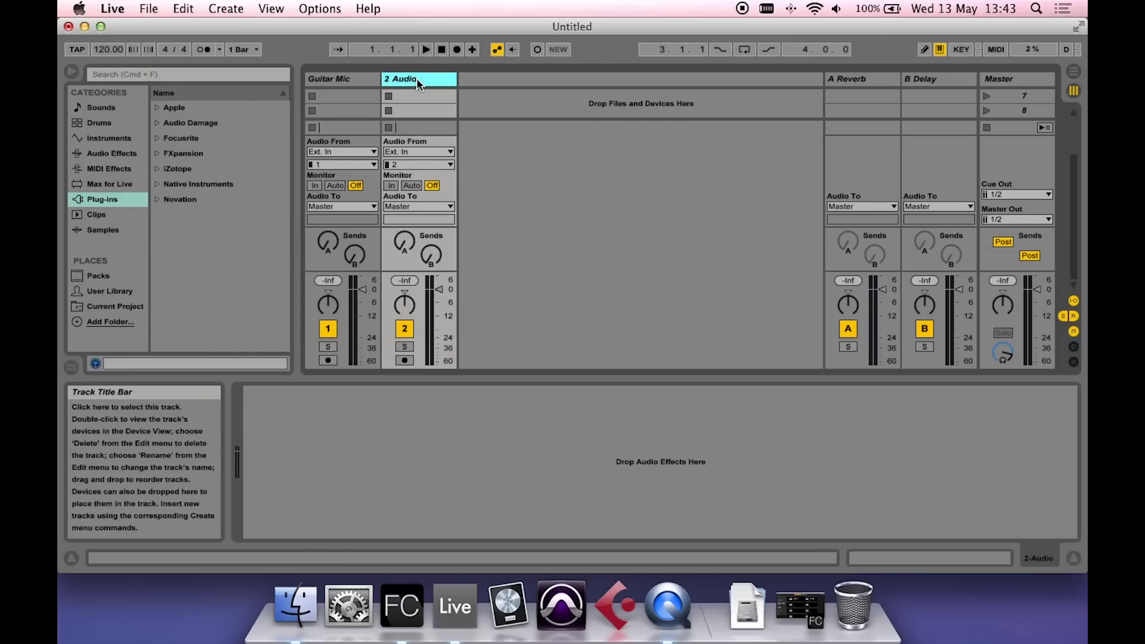
right_click(415, 79)
left_click(450, 142)
type("G")
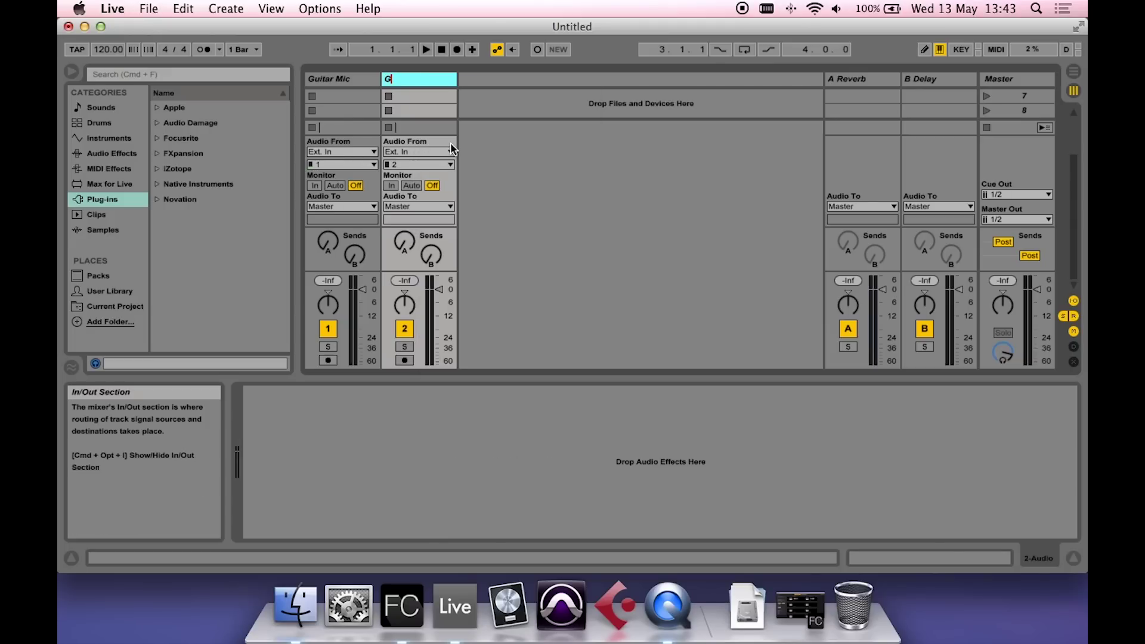
type("ui")
type("tar Di")
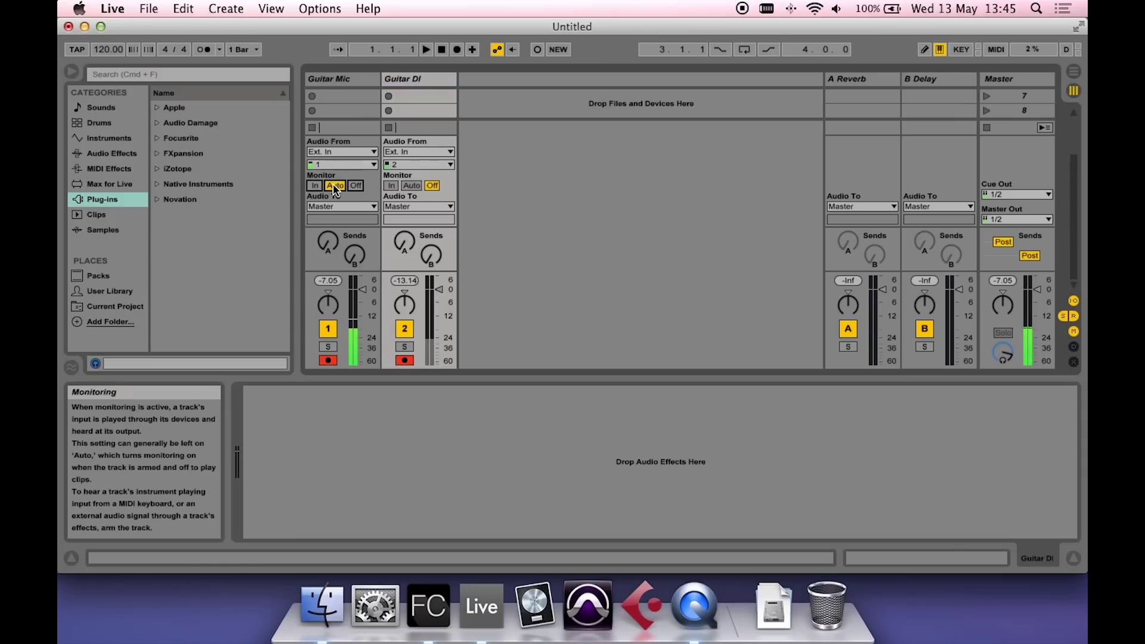
- Set Guitar DI monitoring to Auto and start Arrangement recording on both guitar tracks
left_click(412, 186)
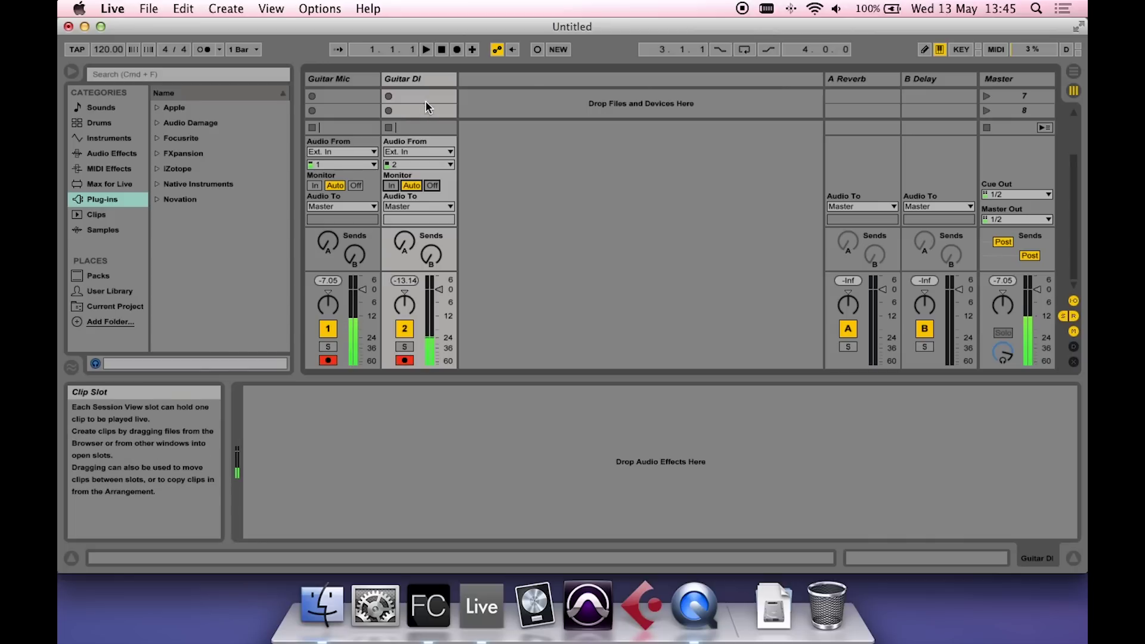
left_click(457, 51)
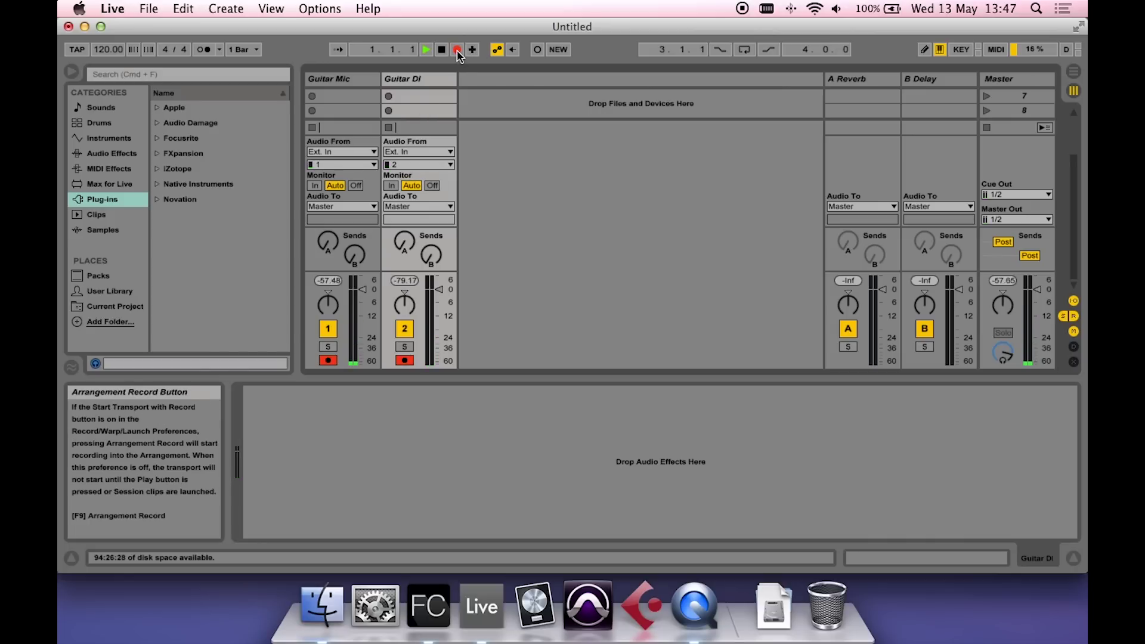